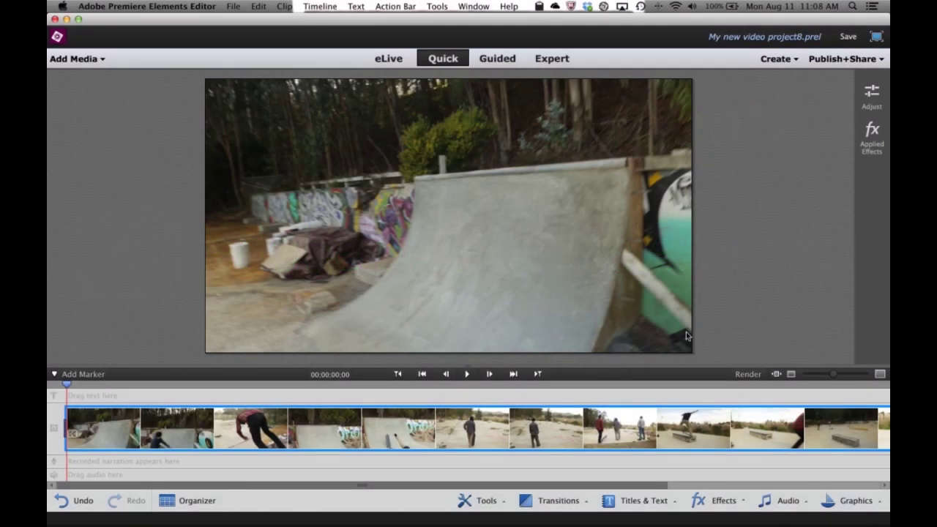
# - Preview the skate footage, then switch to the Favorite Moments workspace from Tools
pyautogui.click(465, 374)
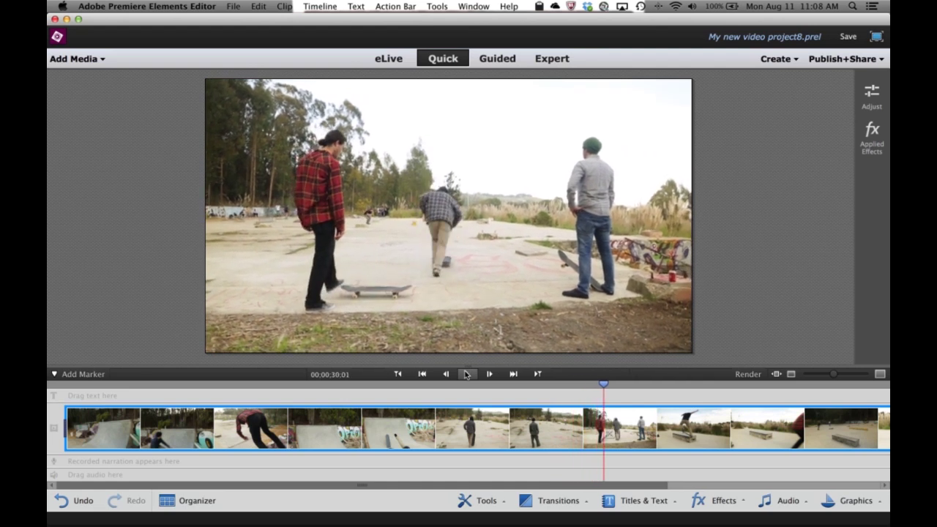
pyautogui.click(429, 414)
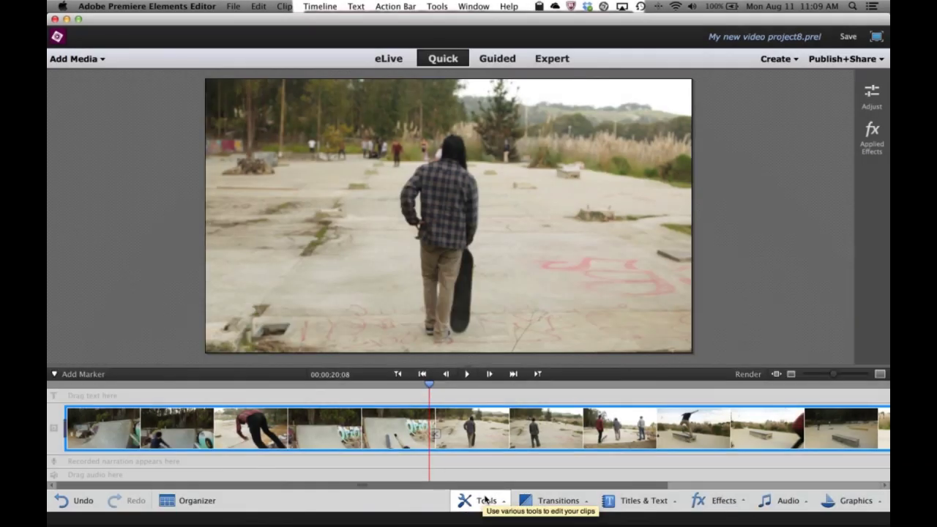
pyautogui.click(484, 500)
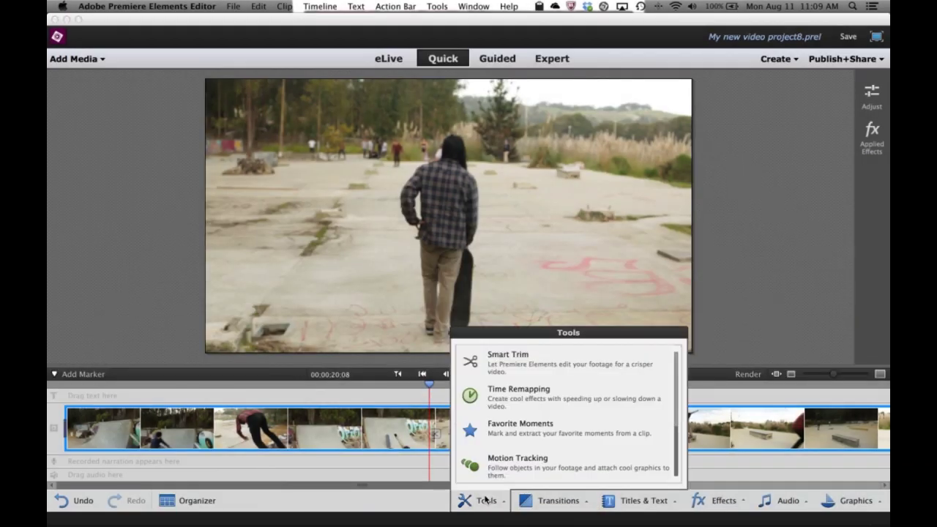
pyautogui.click(517, 433)
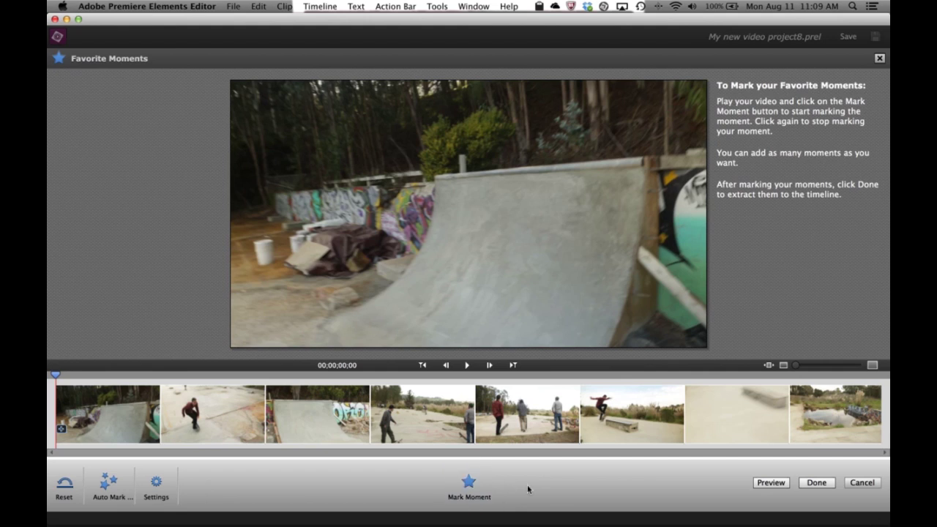
# - Play the footage and mark the first four favourite moments with Mark Moment
pyautogui.click(465, 366)
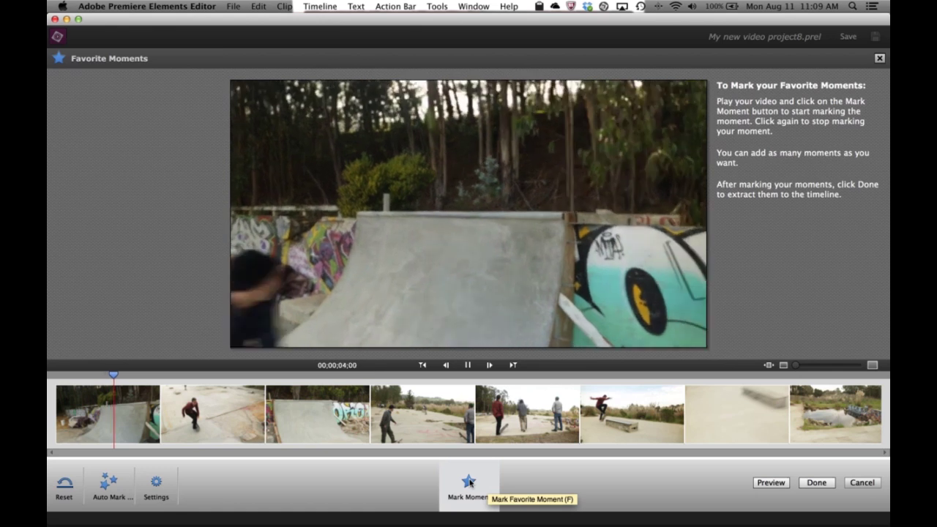
pyautogui.click(469, 482)
pyautogui.click(469, 481)
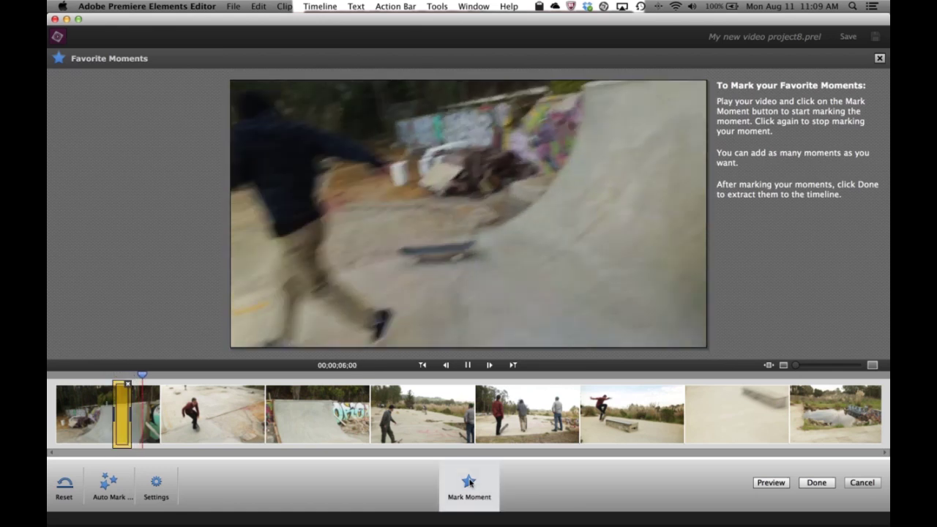
pyautogui.click(469, 481)
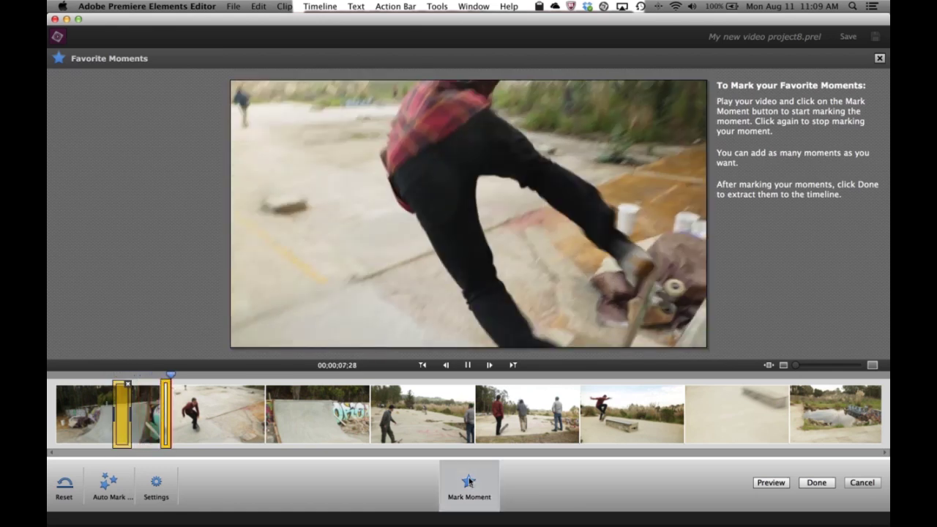
pyautogui.click(469, 482)
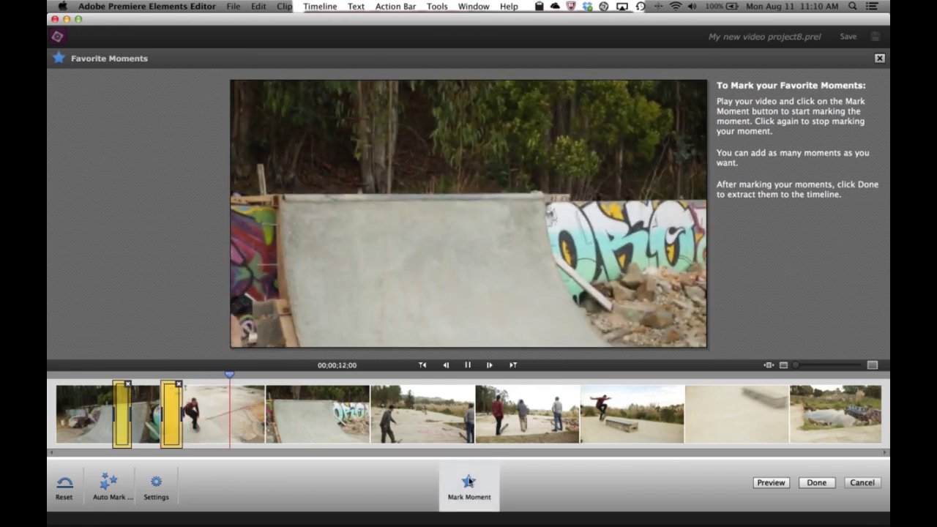
pyautogui.click(469, 482)
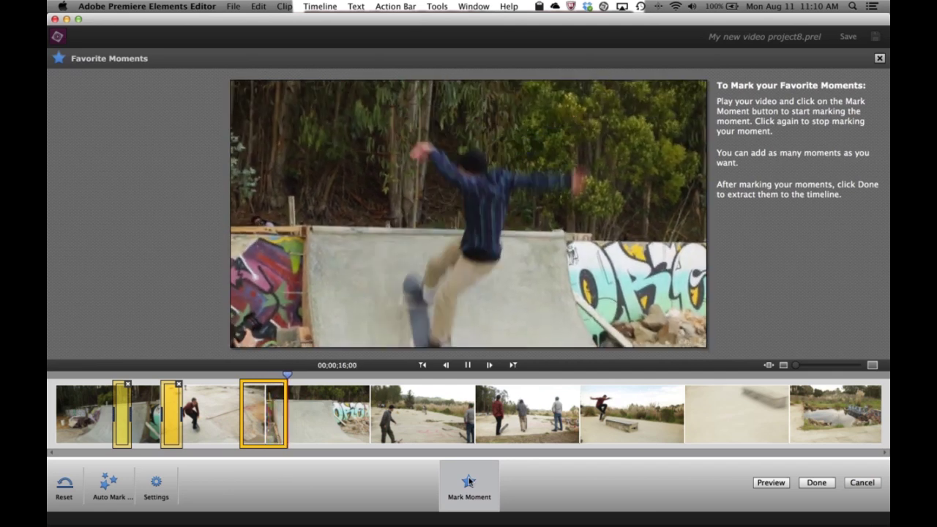
pyautogui.click(469, 481)
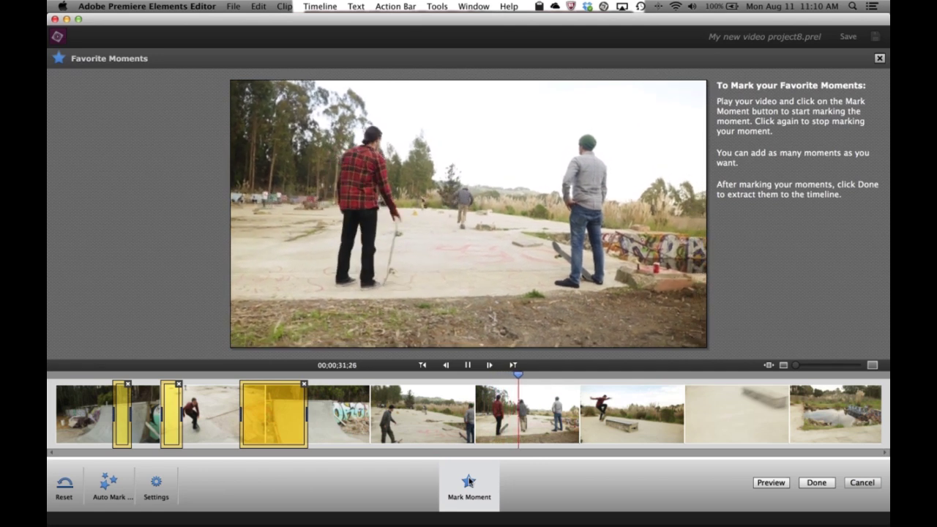
pyautogui.click(469, 481)
pyautogui.click(469, 481)
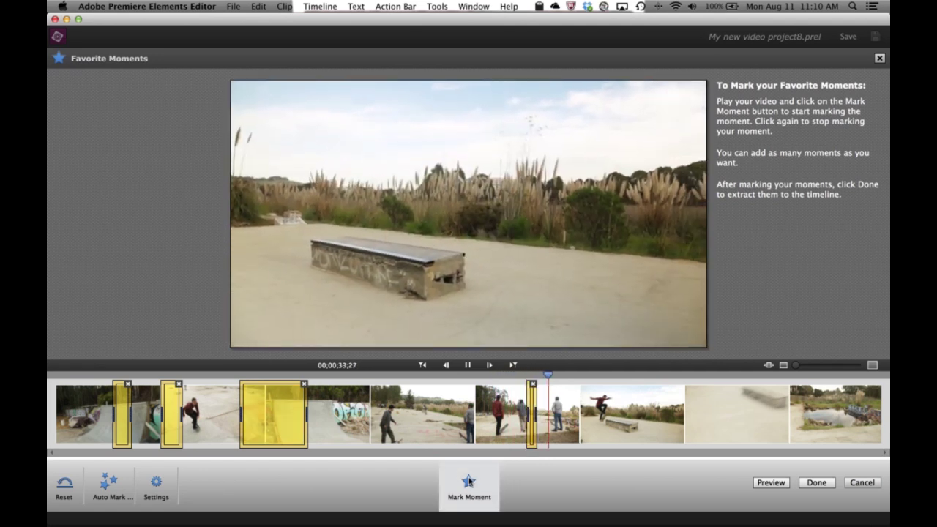
# - Mark the fifth through eighth favourite moments, then pause playback
pyautogui.click(469, 482)
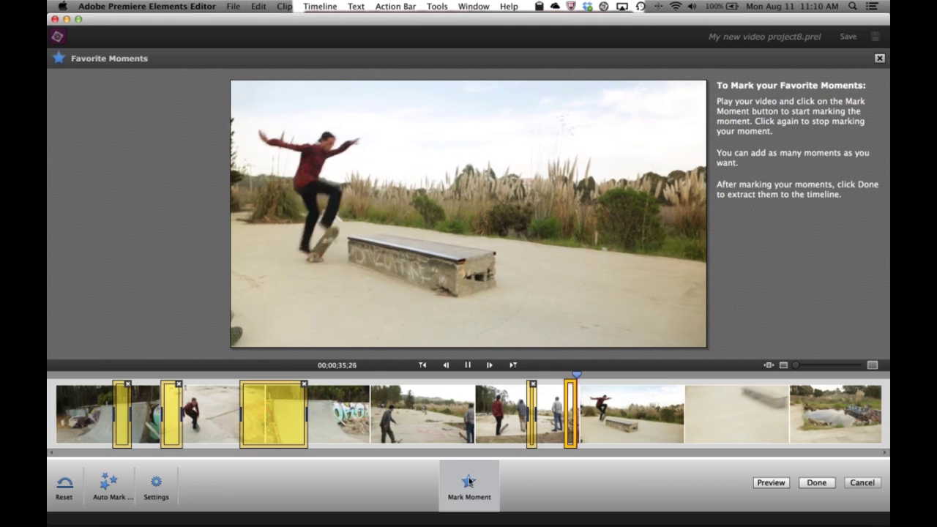
pyautogui.click(469, 481)
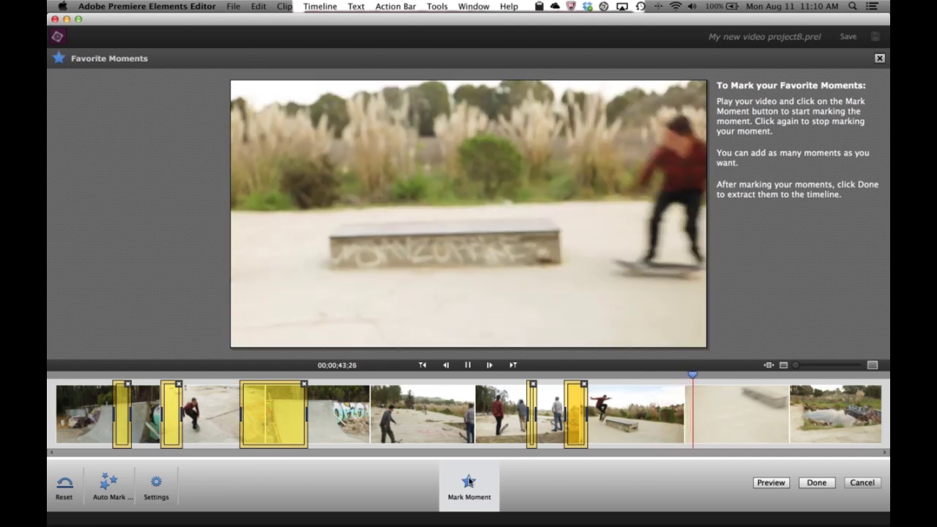
pyautogui.click(469, 482)
pyautogui.click(469, 482)
pyautogui.click(469, 482)
pyautogui.click(469, 482)
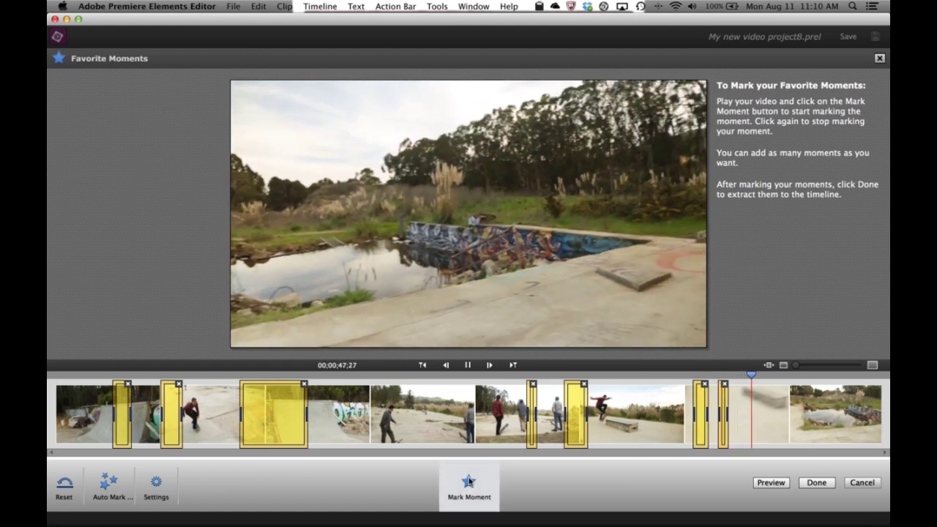
pyautogui.click(469, 482)
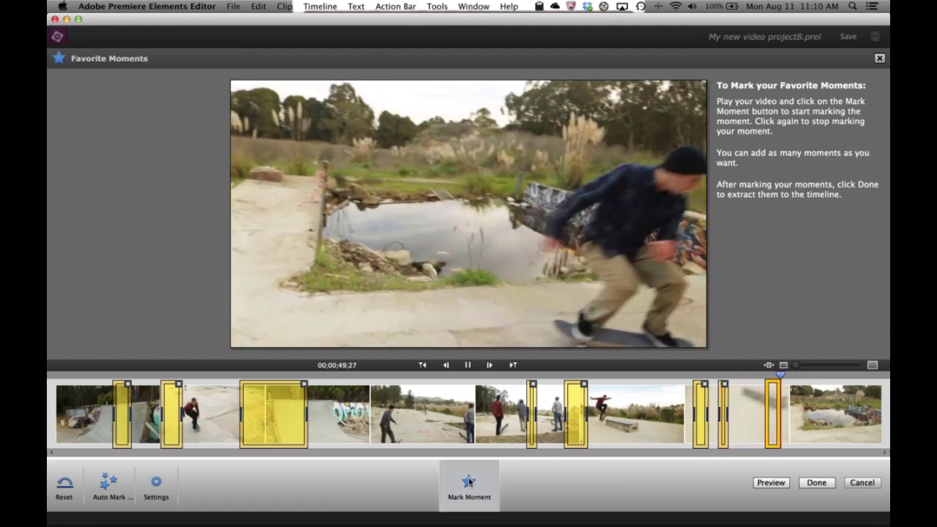
pyautogui.click(469, 482)
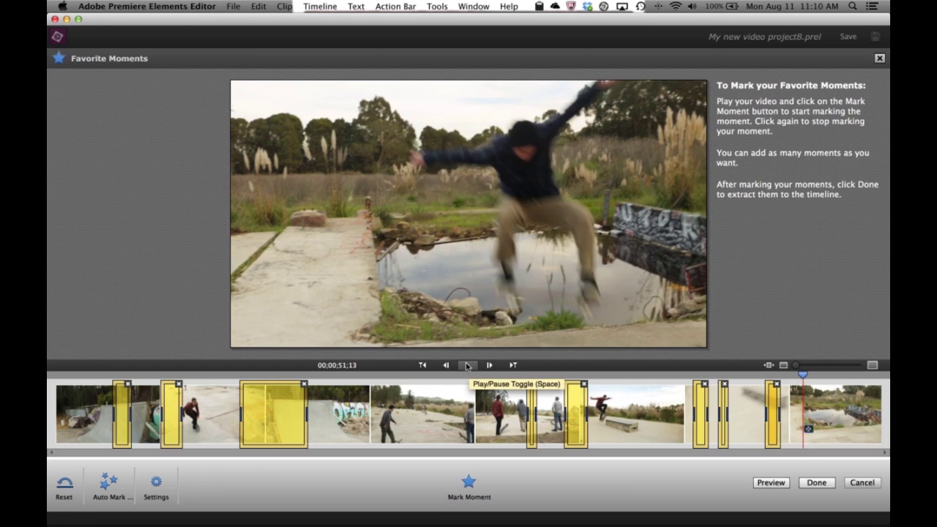
pyautogui.click(467, 365)
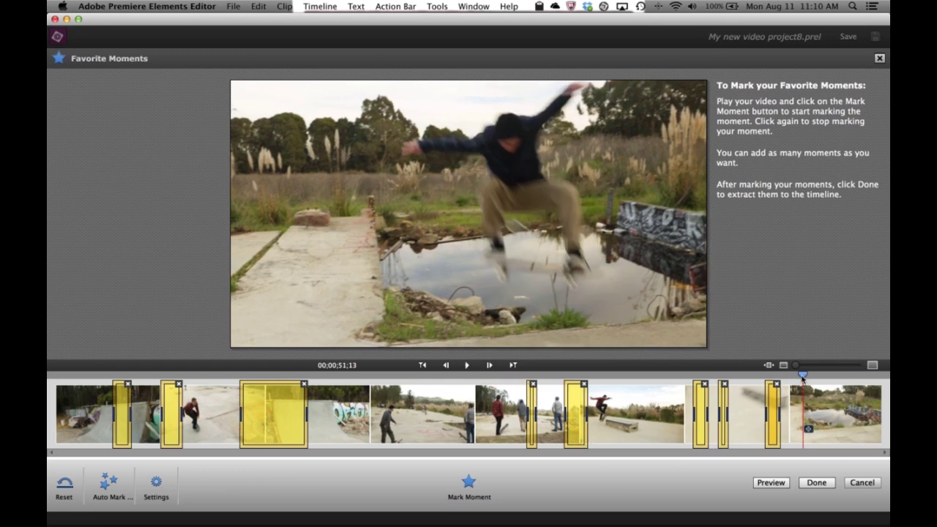
# - Scrub back to the ledge trick moment and extend its end slightly
pyautogui.moveTo(803, 374); pyautogui.dragTo(773, 374)
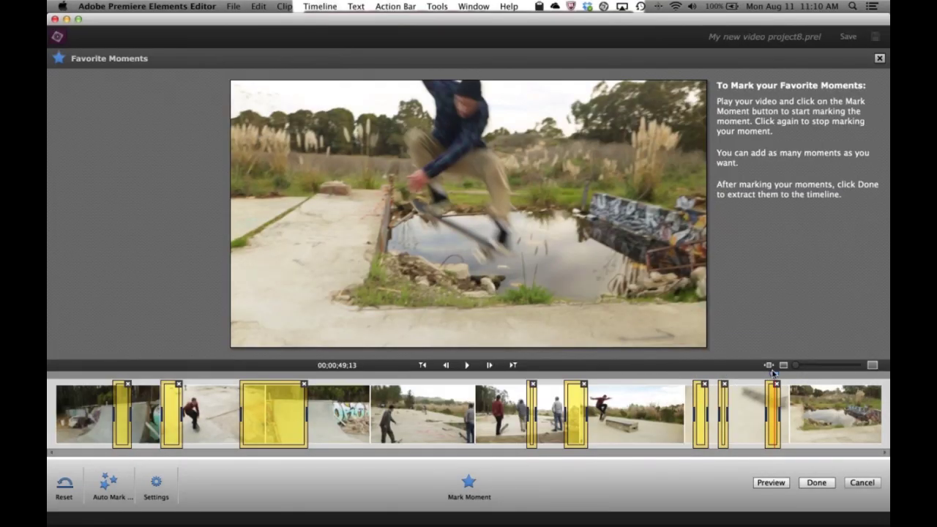
pyautogui.moveTo(773, 374); pyautogui.dragTo(608, 377)
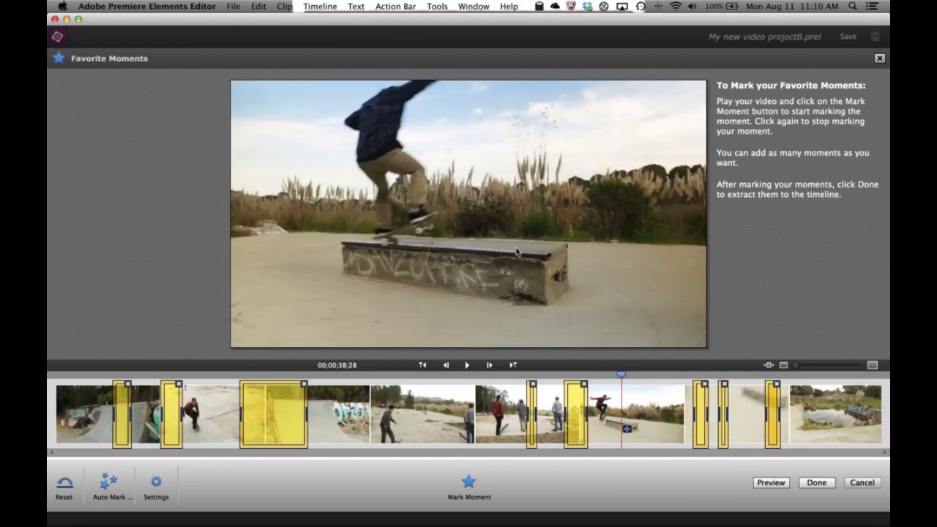
pyautogui.moveTo(603, 373); pyautogui.dragTo(583, 375)
pyautogui.click(620, 376)
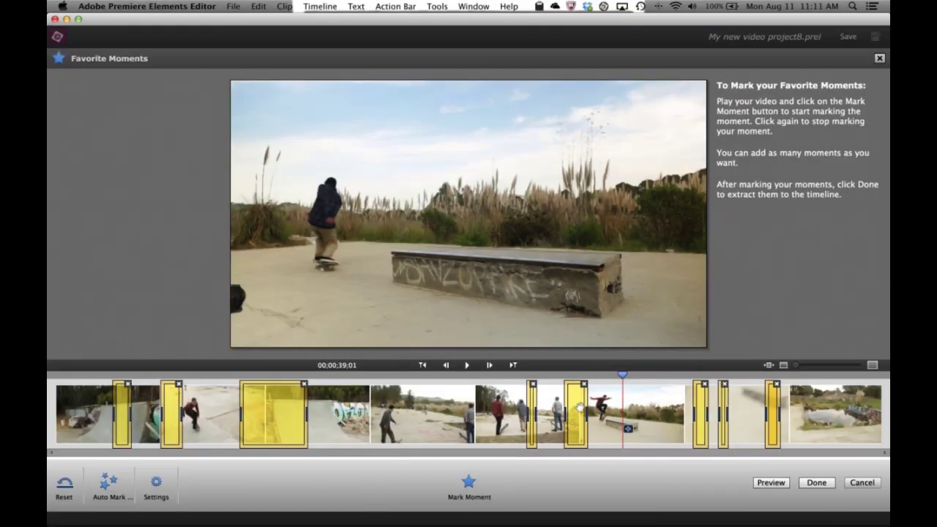
pyautogui.moveTo(579, 407); pyautogui.dragTo(588, 408)
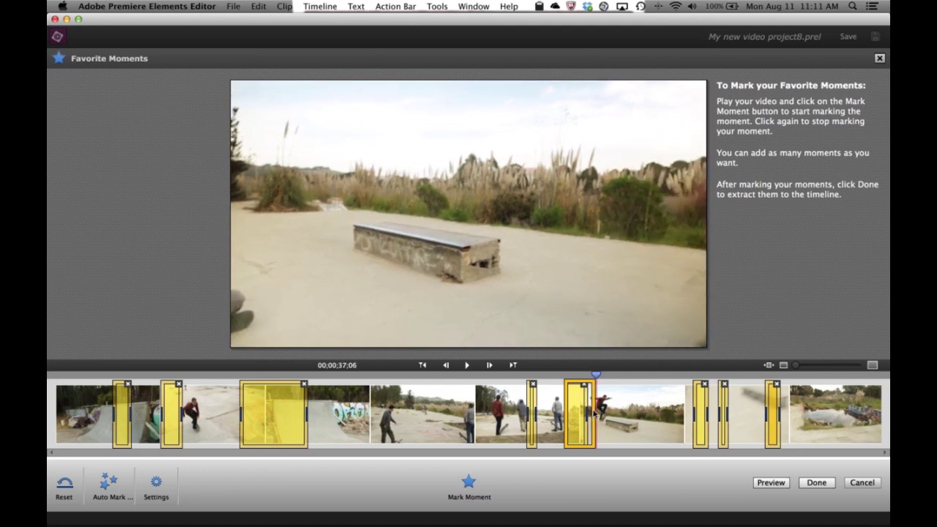
pyautogui.moveTo(565, 408)
pyautogui.mouseDown()
pyautogui.moveTo(545, 408)
pyautogui.moveTo(569, 408)
pyautogui.mouseUp()
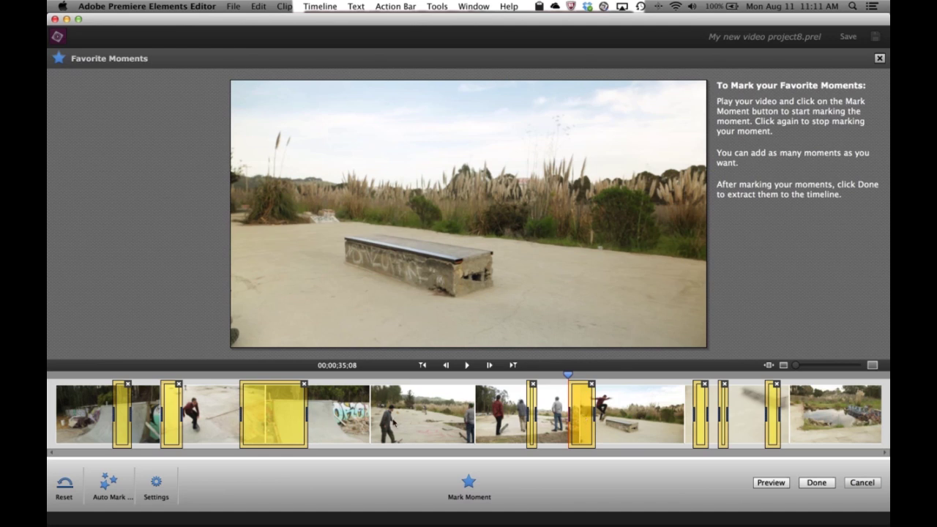
# - Shorten the wide graffiti-ramp moment by trimming its end and start
pyautogui.click(305, 414)
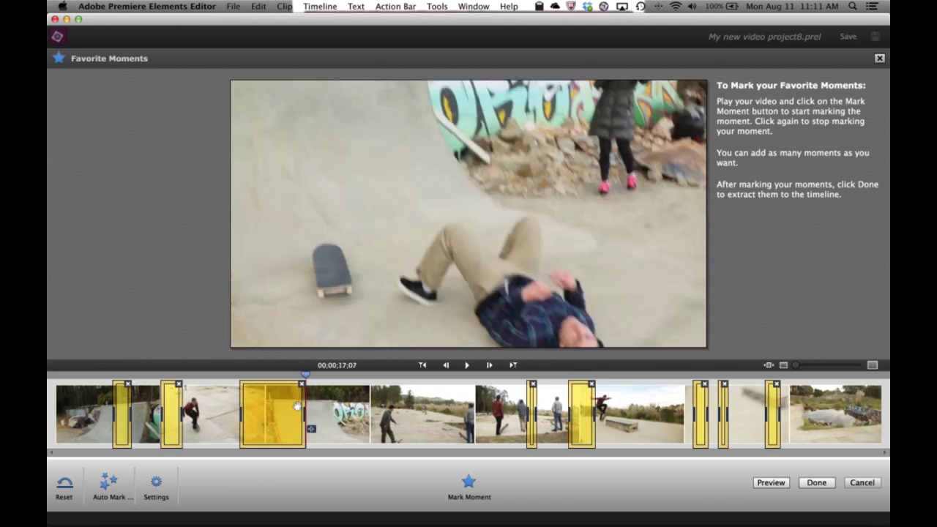
pyautogui.moveTo(296, 406)
pyautogui.mouseDown()
pyautogui.moveTo(281, 407)
pyautogui.moveTo(306, 404)
pyautogui.mouseUp()
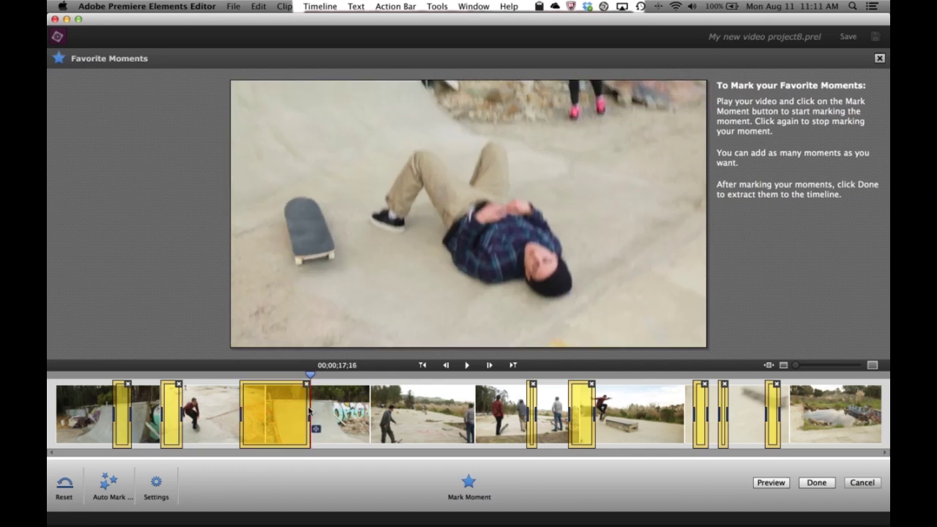
pyautogui.moveTo(239, 407); pyautogui.dragTo(263, 415)
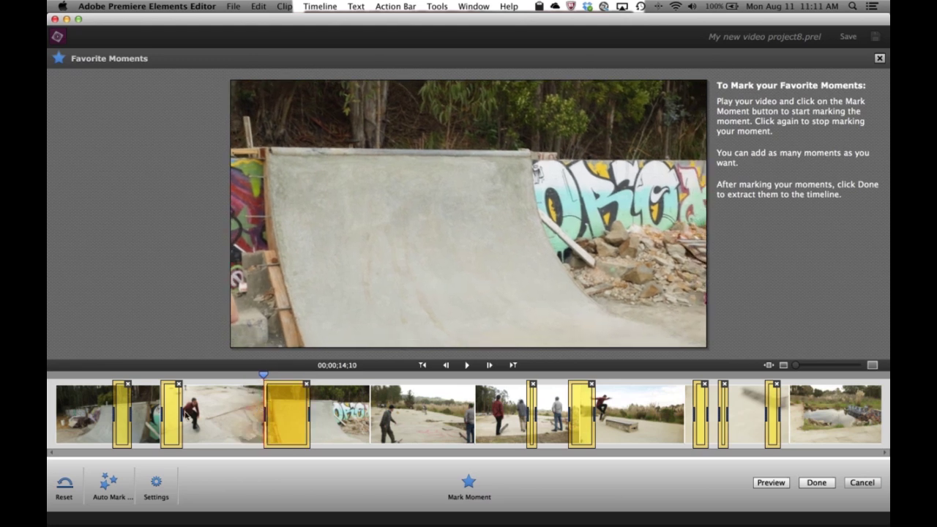
# - Lengthen the second and last moments, then finish marking to extract the moments
pyautogui.moveTo(176, 407); pyautogui.dragTo(189, 408)
pyautogui.moveTo(153, 408); pyautogui.dragTo(156, 408)
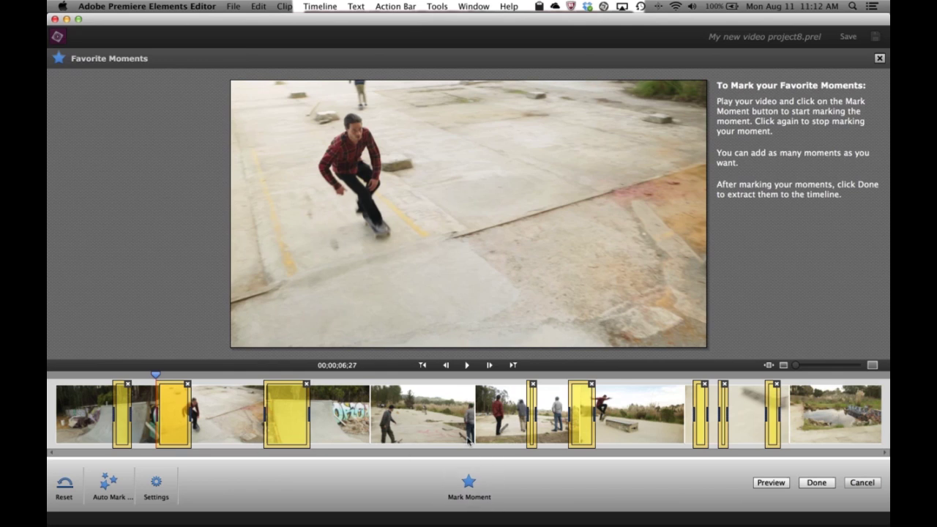
pyautogui.moveTo(773, 396); pyautogui.dragTo(784, 414)
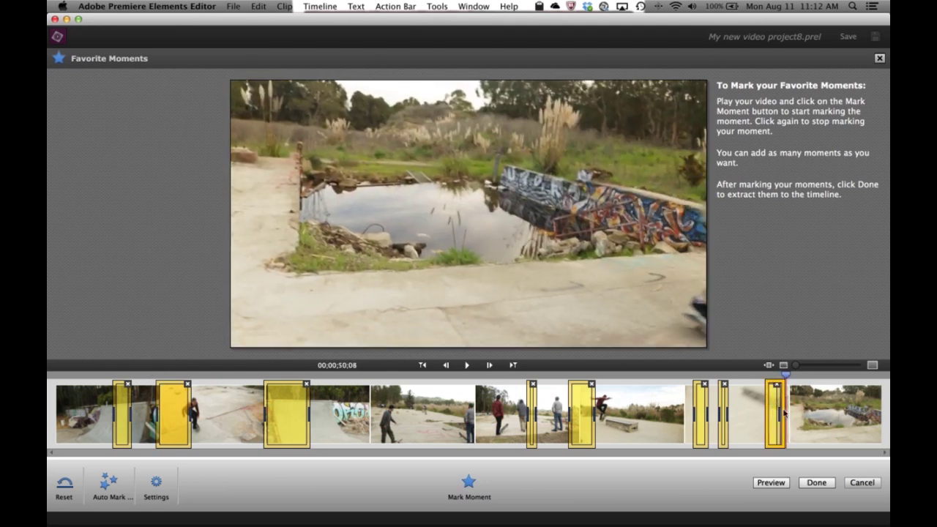
pyautogui.press('Return')
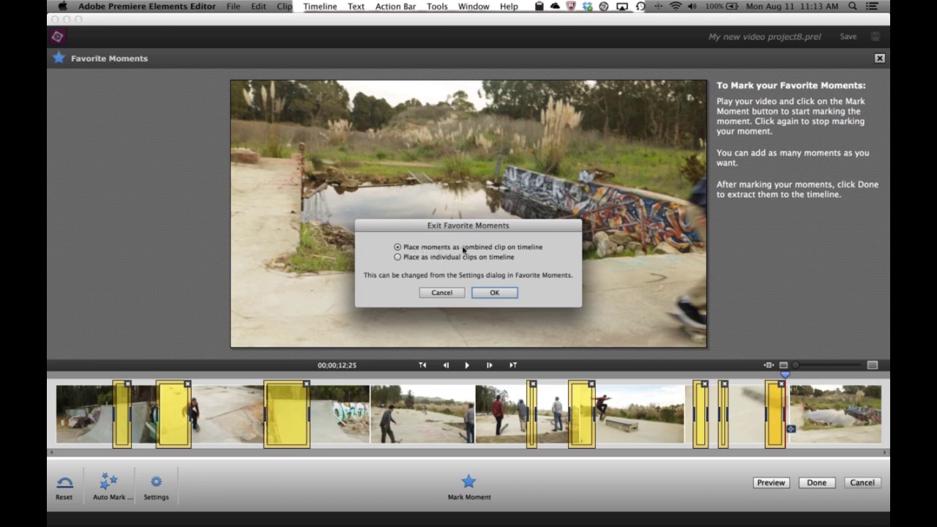
# - Confirm the Exit Favorite Moments dialog with 'Place moments as combined clip on timeline'
pyautogui.click(495, 294)
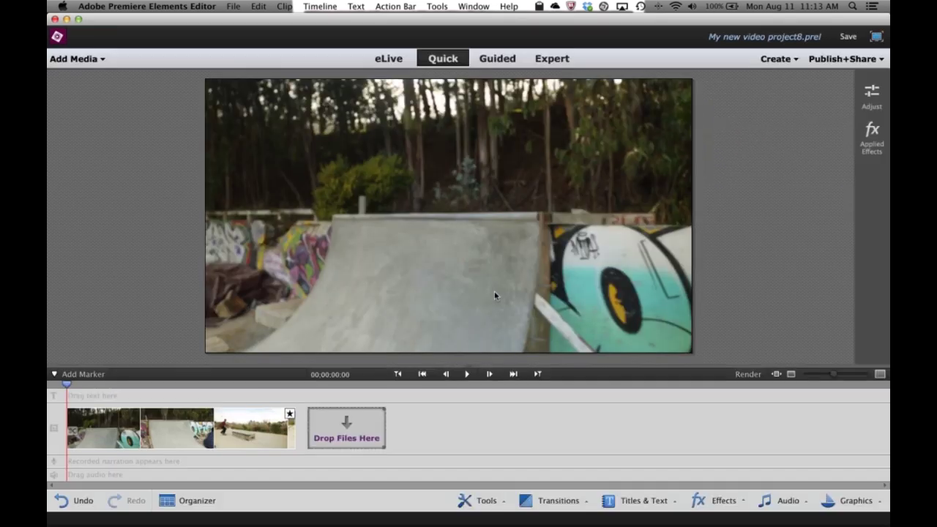
# - Preview the combined moments clip and fit the whole movie to the visible timeline
pyautogui.click(84, 424)
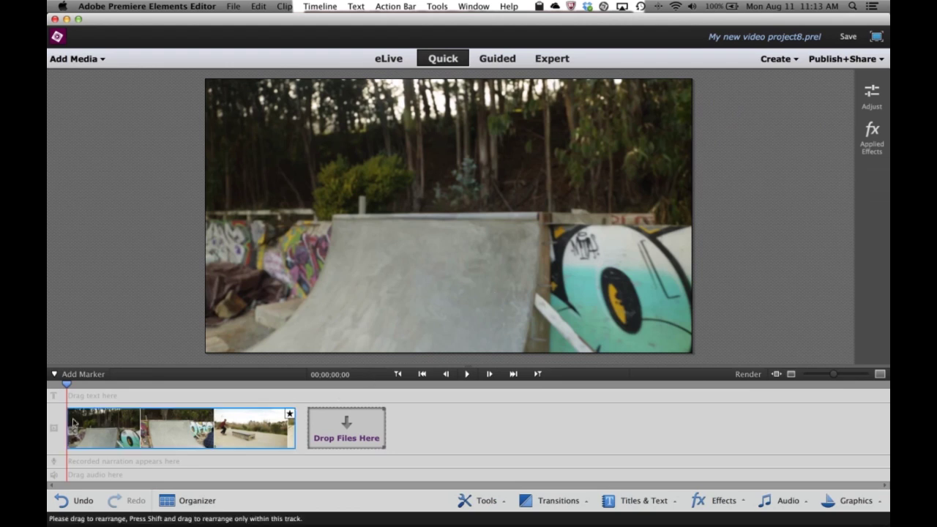
pyautogui.click(292, 421)
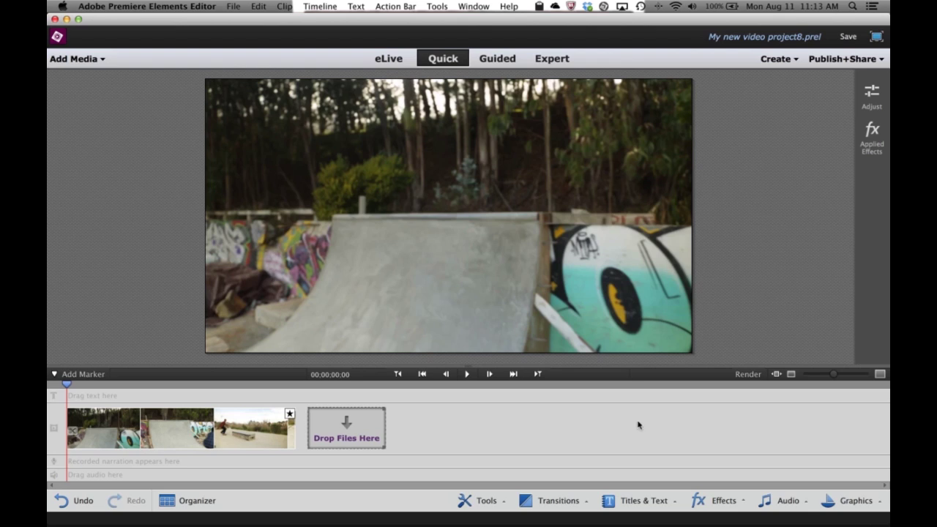
pyautogui.click(113, 427)
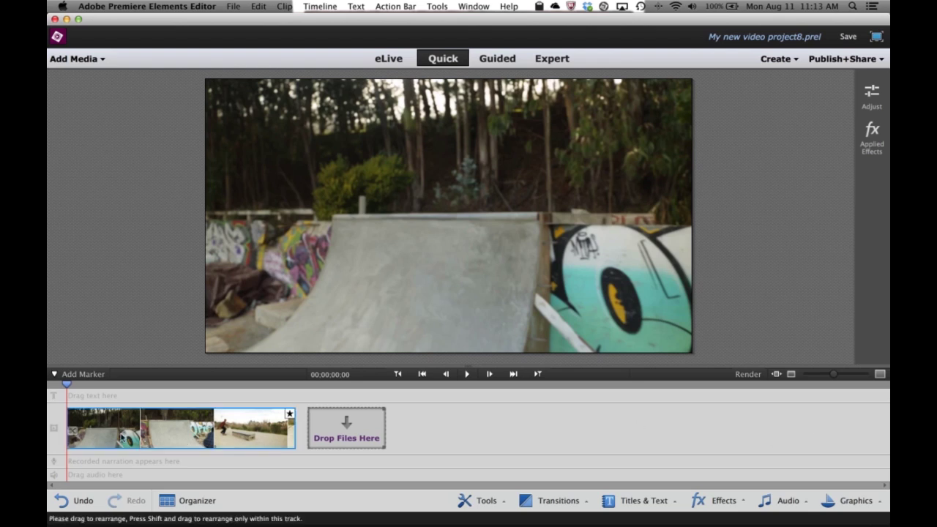
pyautogui.click(324, 417)
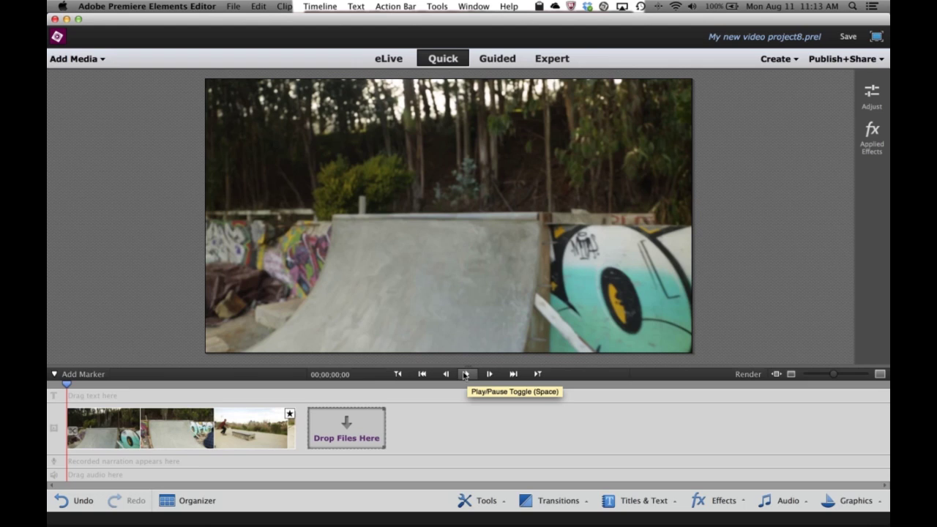
pyautogui.click(465, 374)
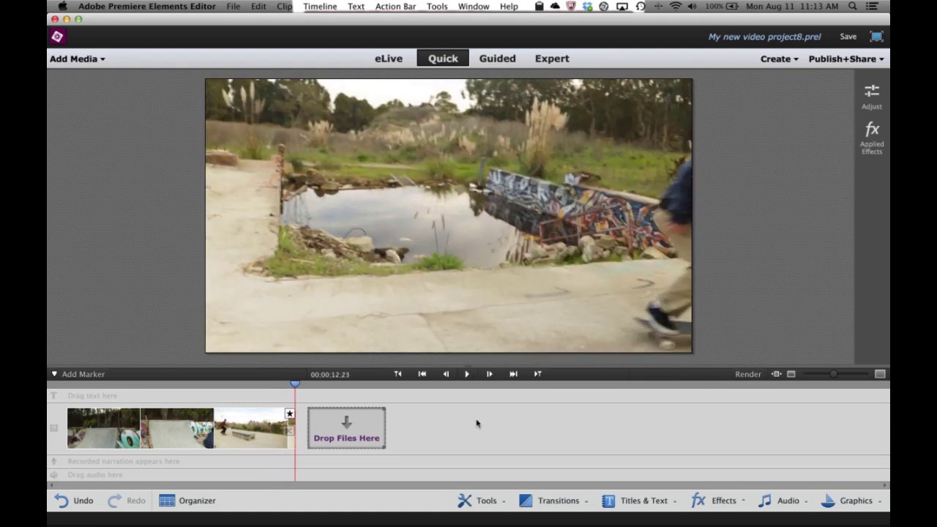
pyautogui.click(219, 412)
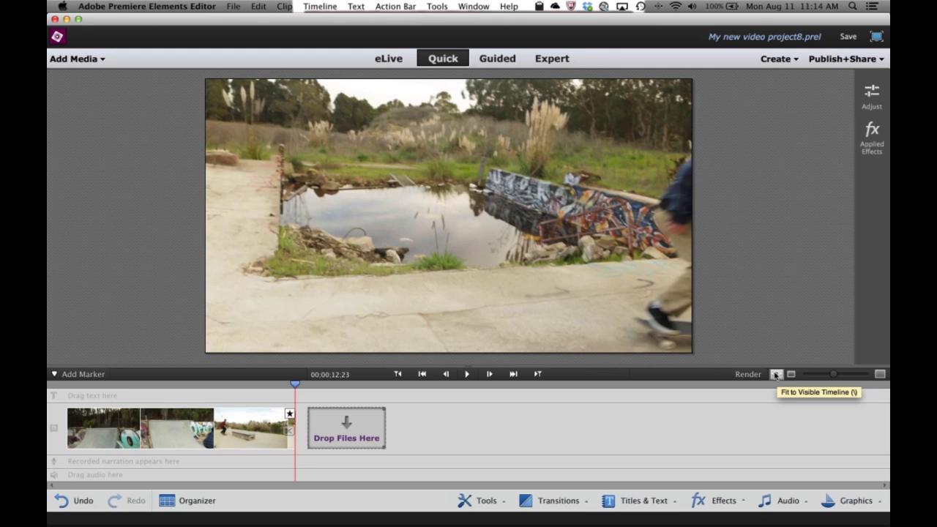
pyautogui.click(776, 374)
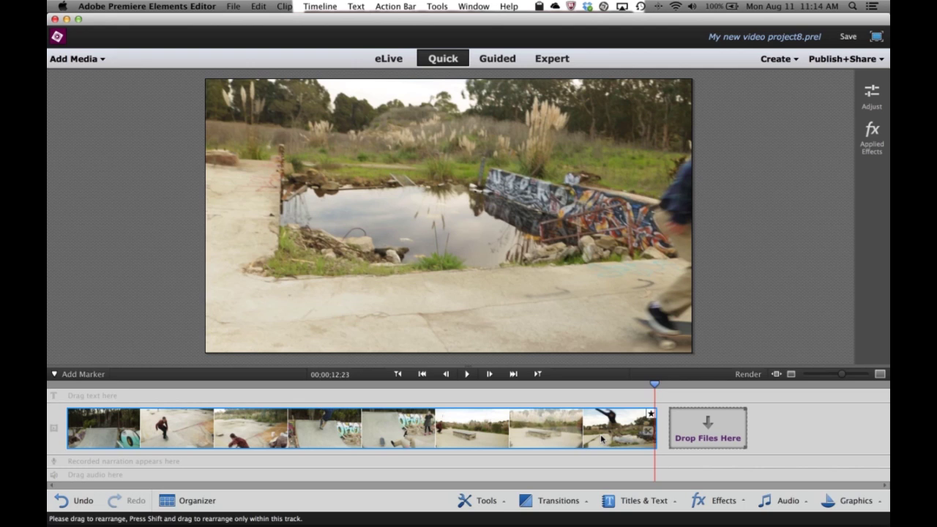
# - Break apart Moments on the combined clip, then select the bench grind clip
pyautogui.rightClick(313, 426)
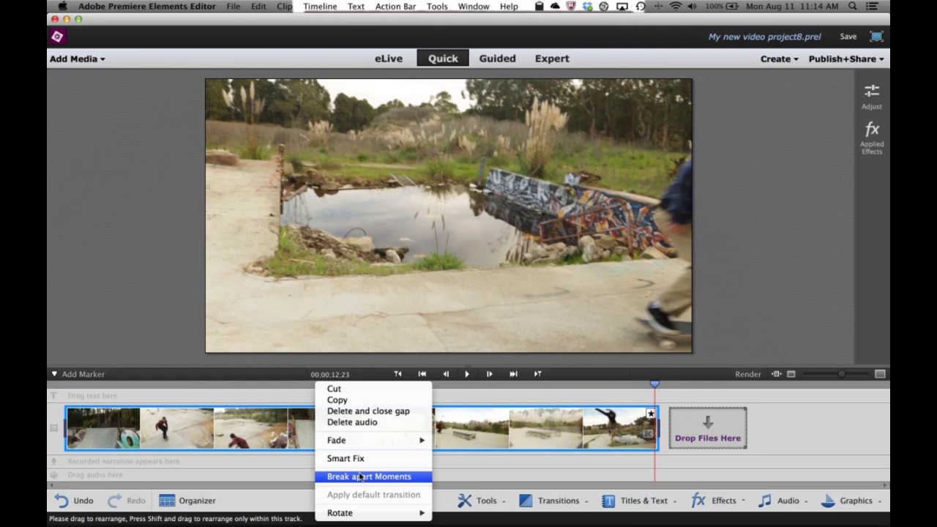
pyautogui.click(408, 477)
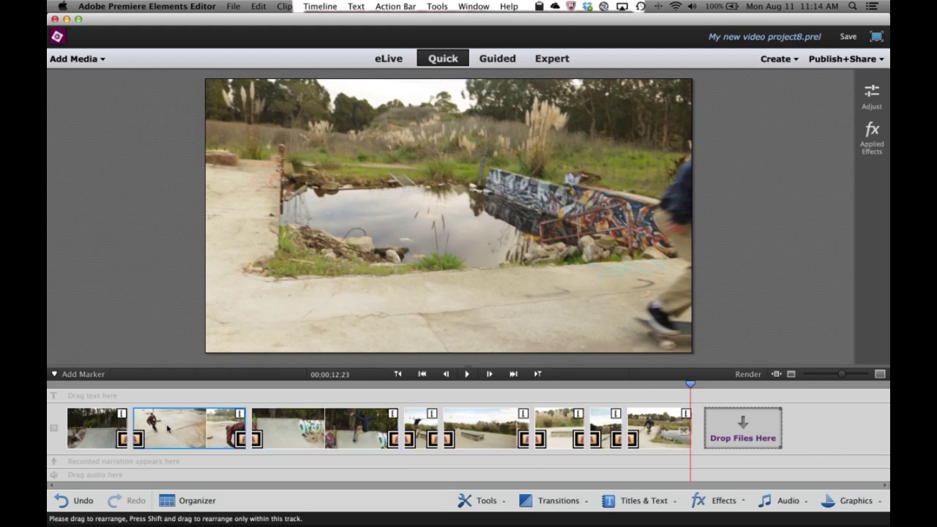
pyautogui.click(607, 423)
pyautogui.click(559, 424)
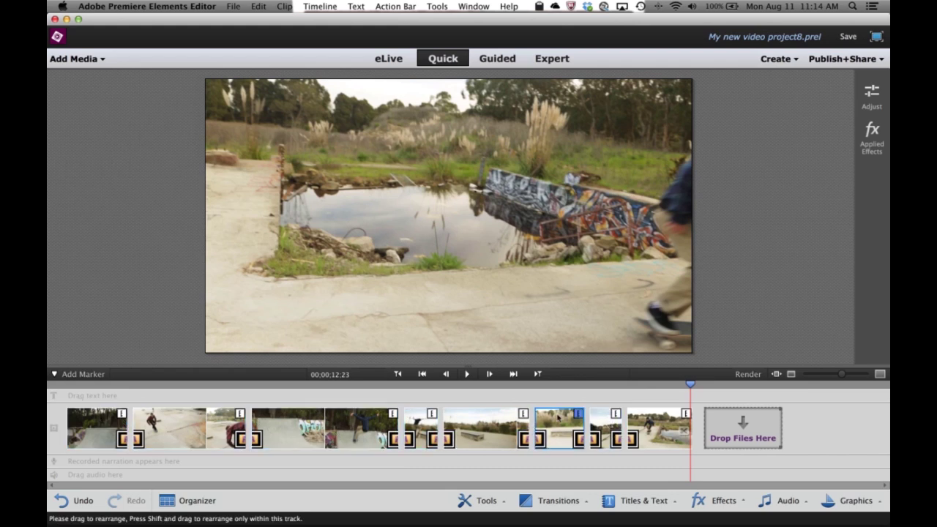
pyautogui.click(481, 424)
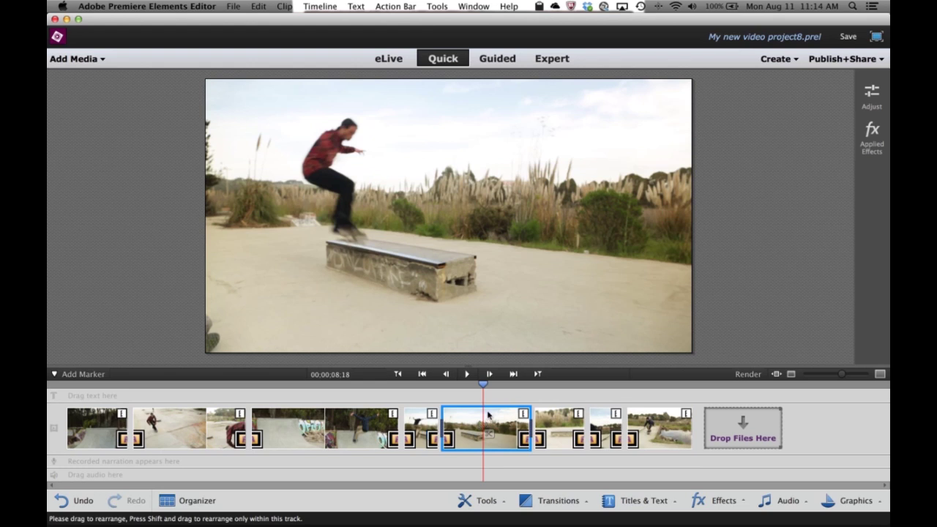
# - Move the bench grind clip to second position and play the reordered movie from the start
pyautogui.moveTo(488, 416)
pyautogui.mouseDown()
pyautogui.moveTo(162, 422)
pyautogui.moveTo(496, 429)
pyautogui.mouseUp()
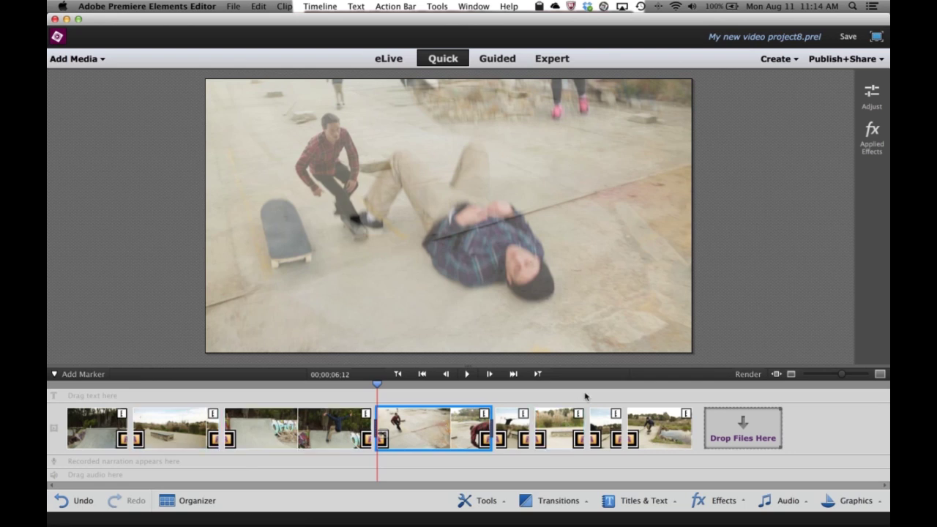
pyautogui.moveTo(375, 382); pyautogui.dragTo(67, 382)
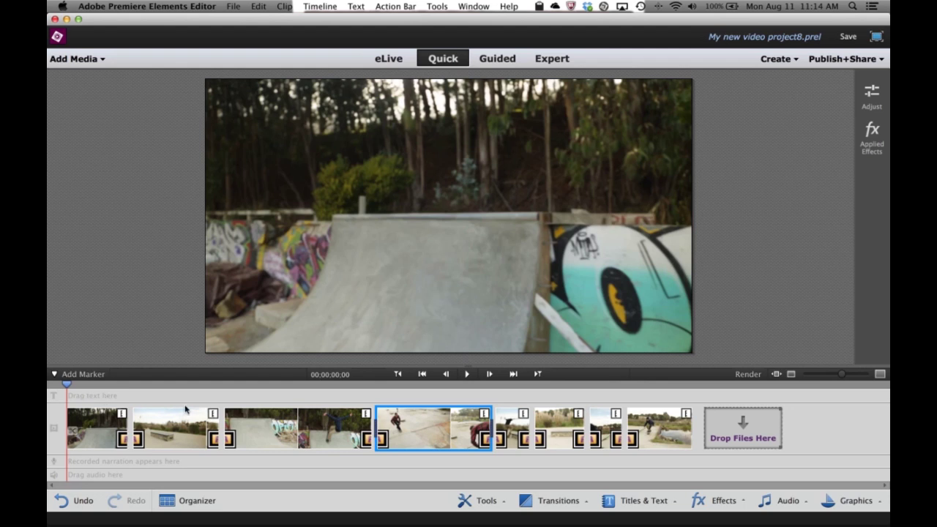
pyautogui.click(466, 374)
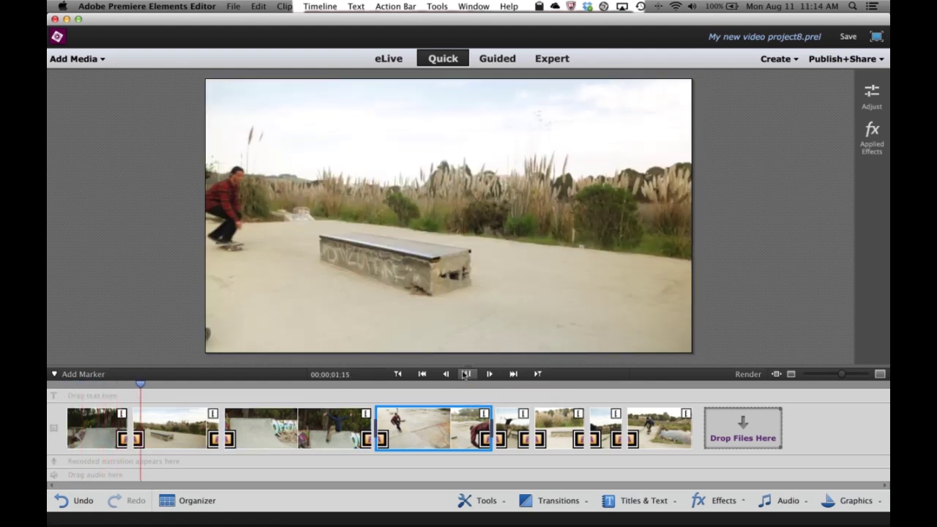